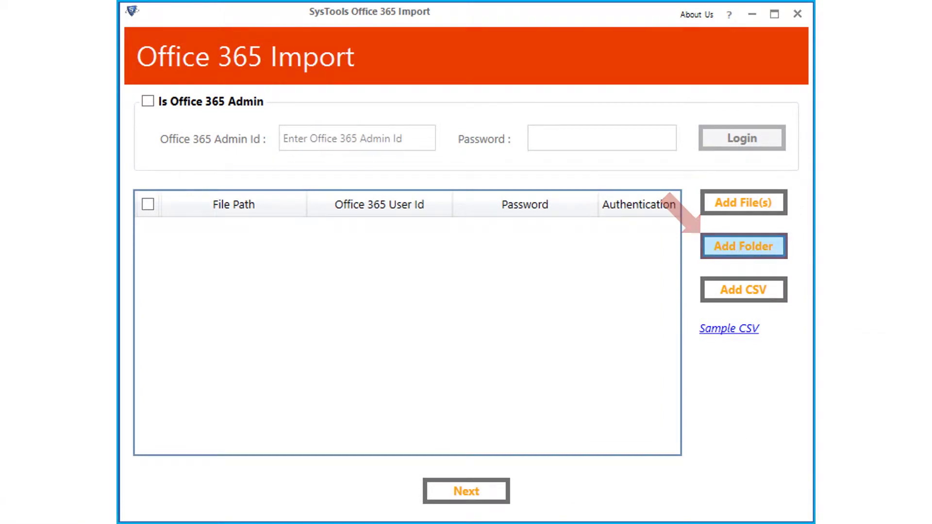
Step: Add the whole PST Folder so its four PST files are listed for import
click(743, 246)
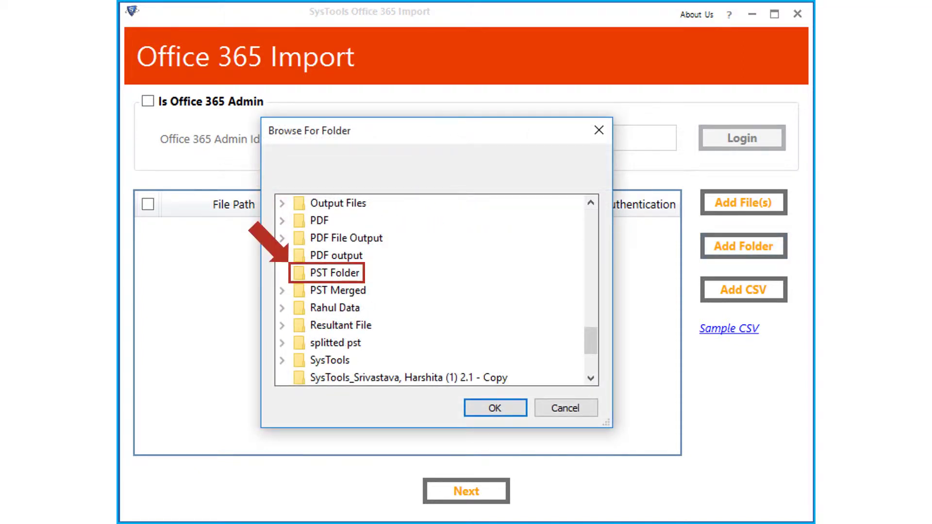
click(335, 273)
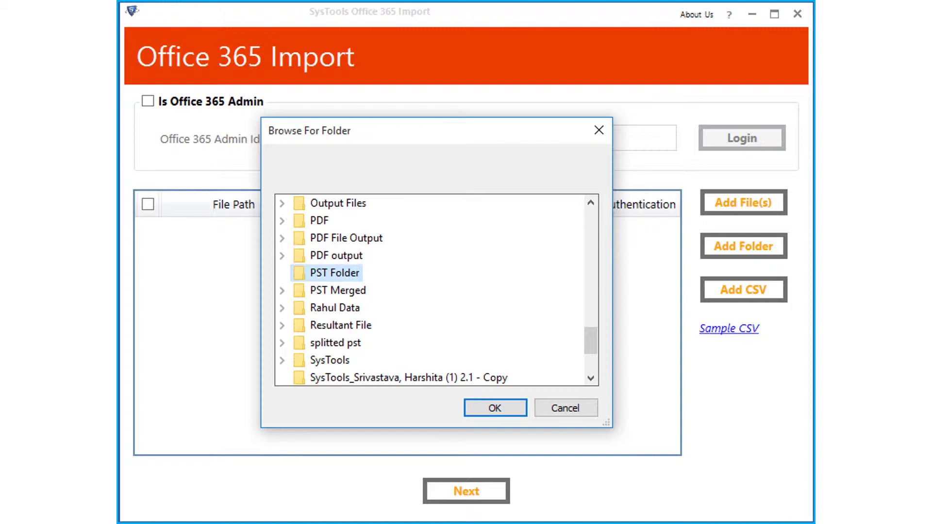
click(495, 408)
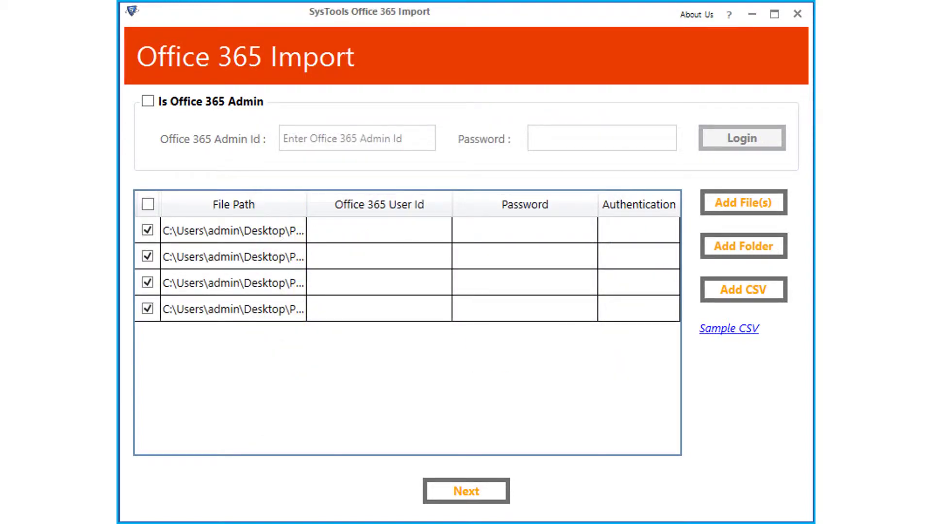
Step: Enter Office 365 User Id and Password for the first two PST rows and authenticate them
click(379, 231)
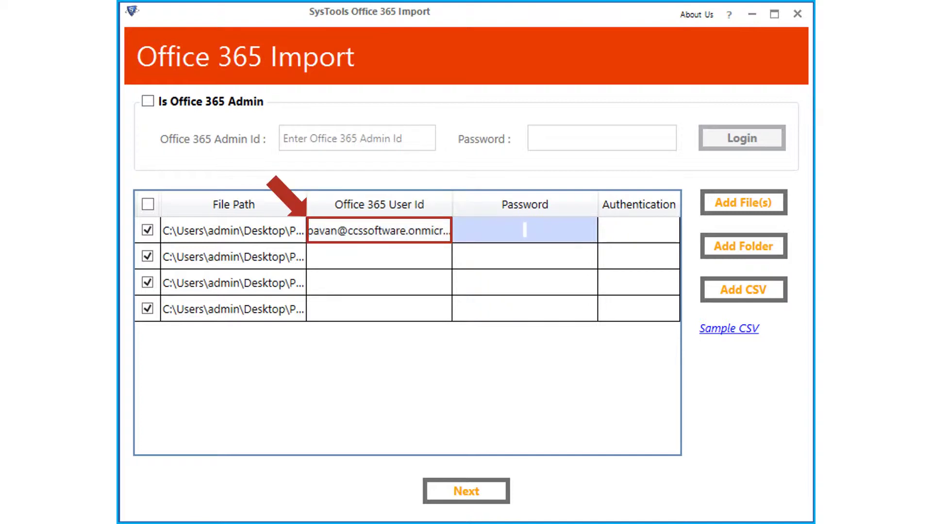
text(•••••••••••••)
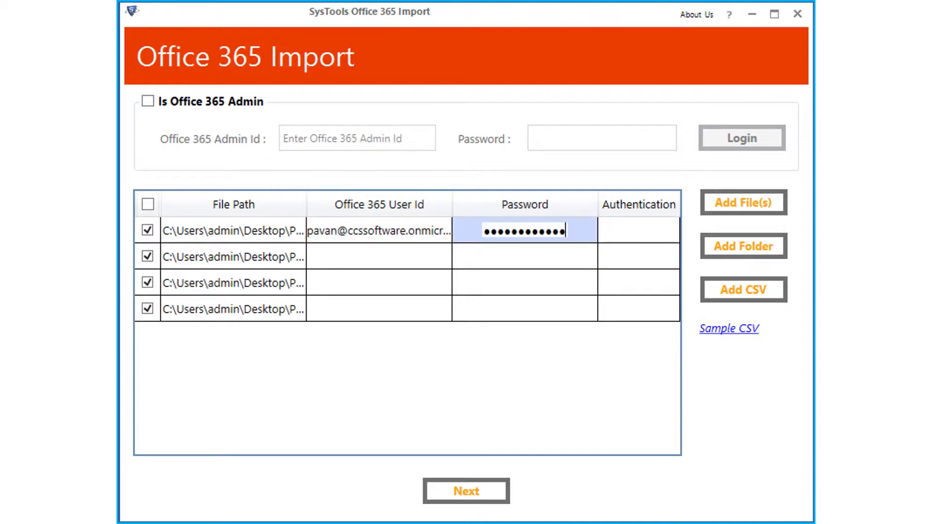
click(638, 230)
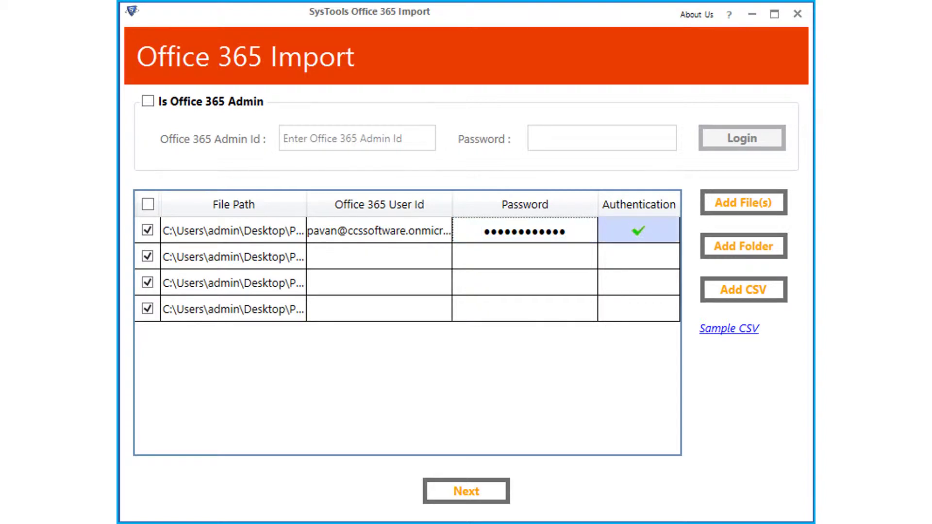
click(379, 257)
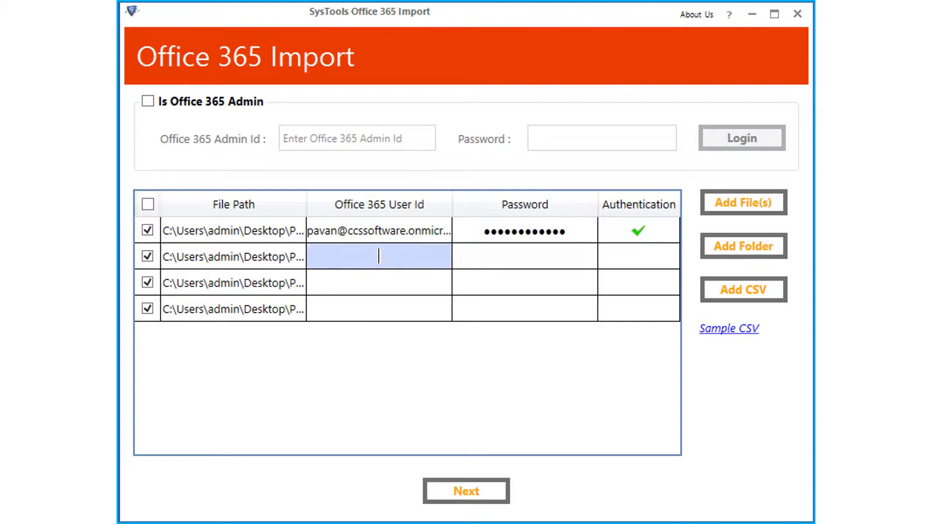
text(cloudsystool.onmicrosoft.com)
key(Tab)
text(••••••••)
click(638, 257)
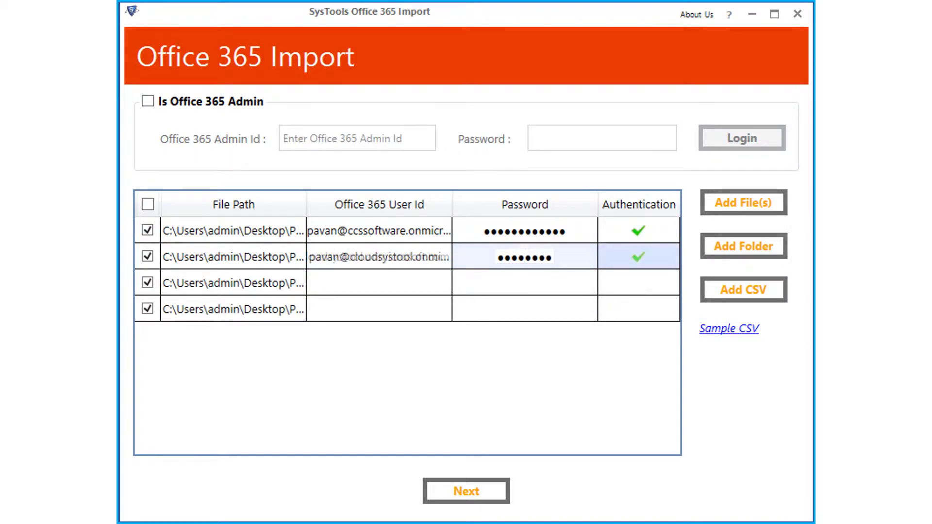
Step: Enter credentials for the third and fourth PST rows and authenticate them with green checks
click(379, 283)
key(Tab)
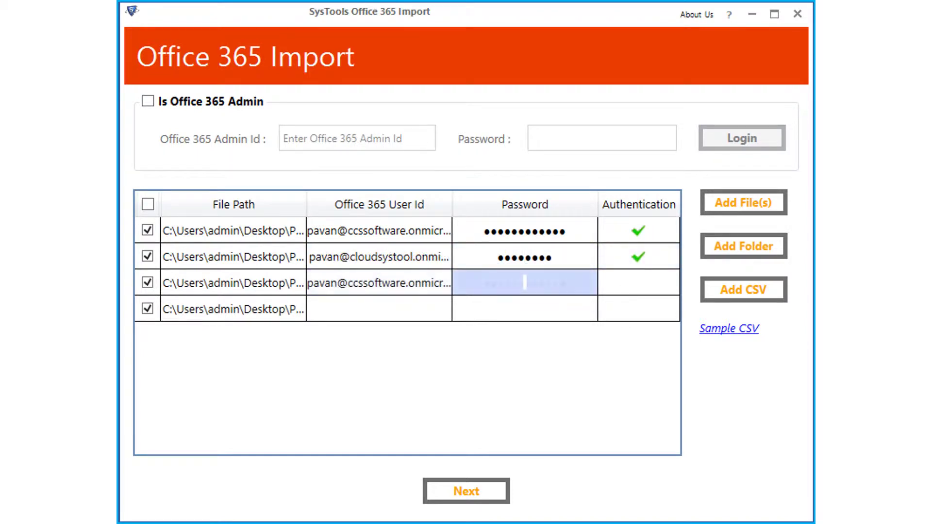
text(••••••••••••)
click(638, 282)
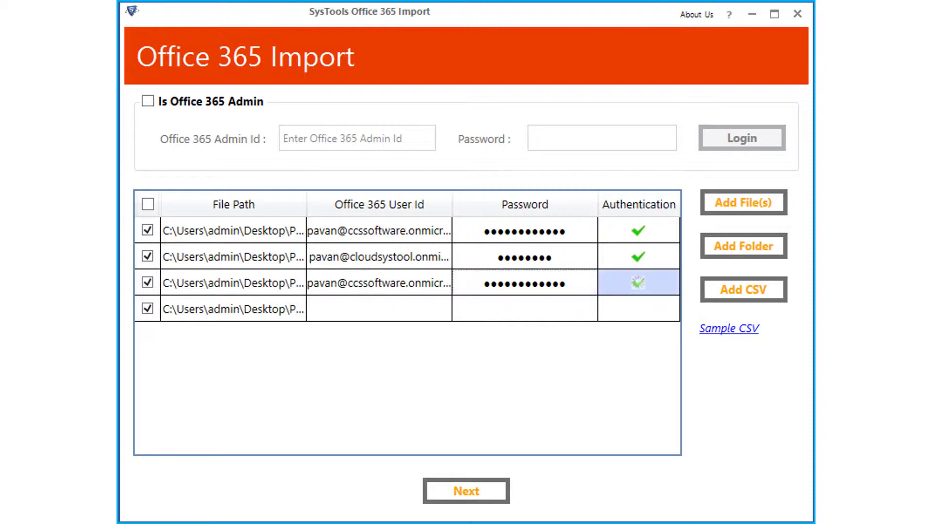
click(379, 308)
key(Tab)
text(••••••••)
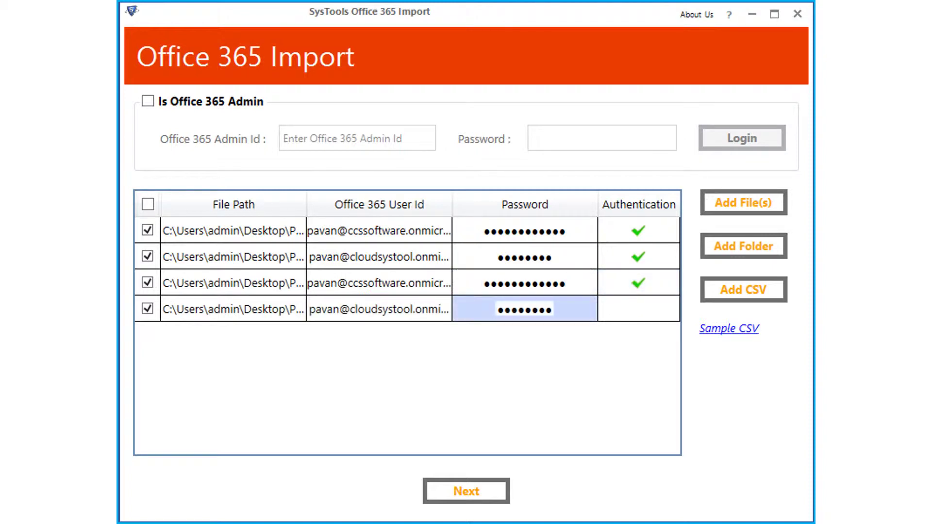
click(638, 309)
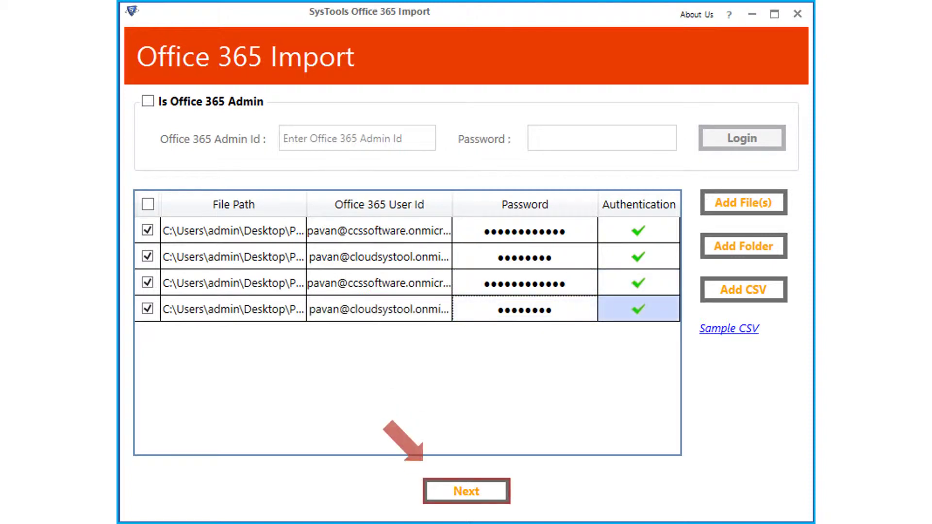
Step: Proceed to category options and set the mail date filter from November 8, 2015 to April 7, 2018
click(466, 491)
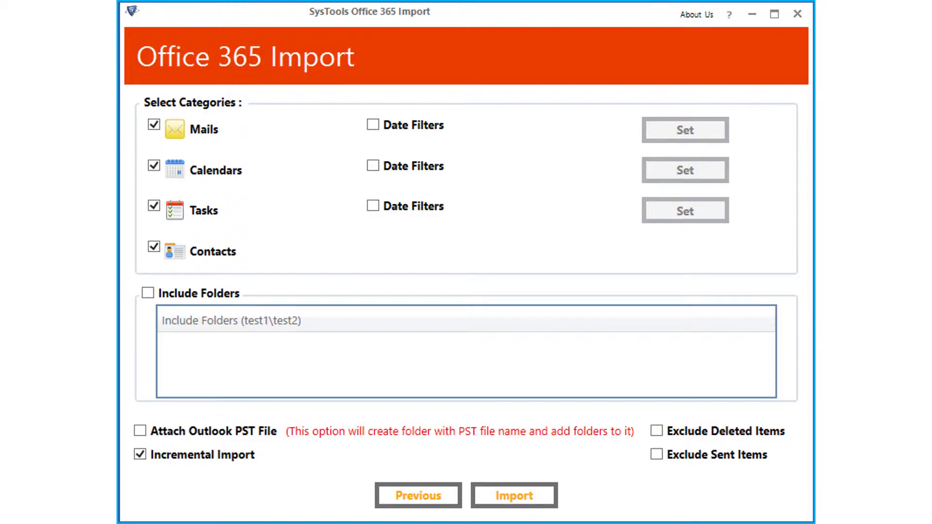
click(373, 125)
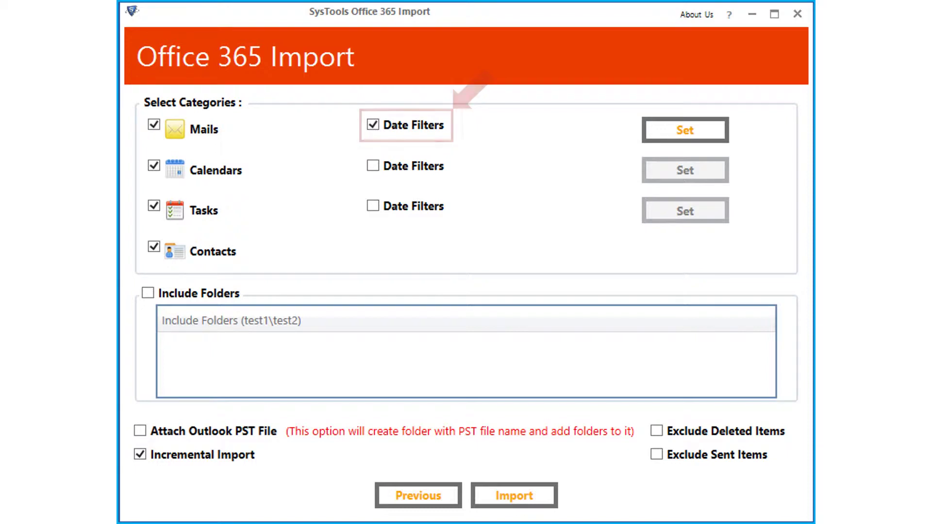
click(685, 130)
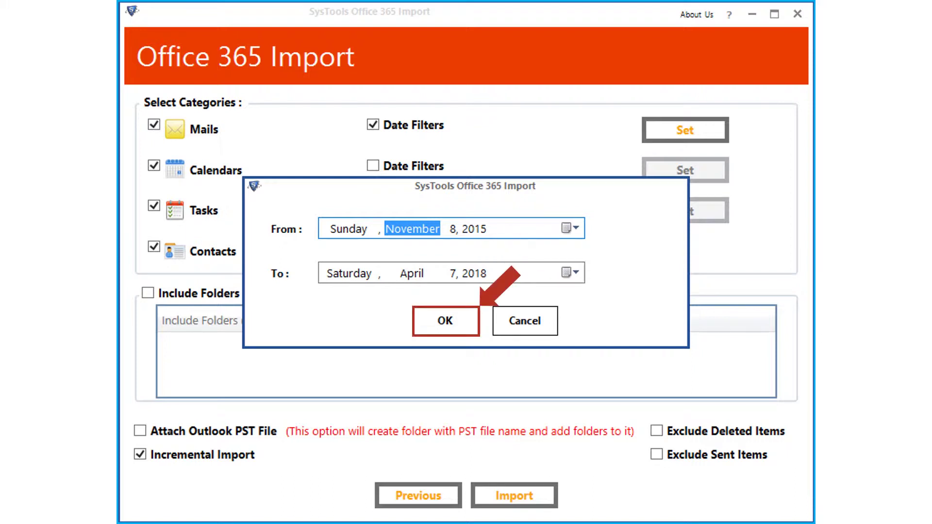
click(445, 320)
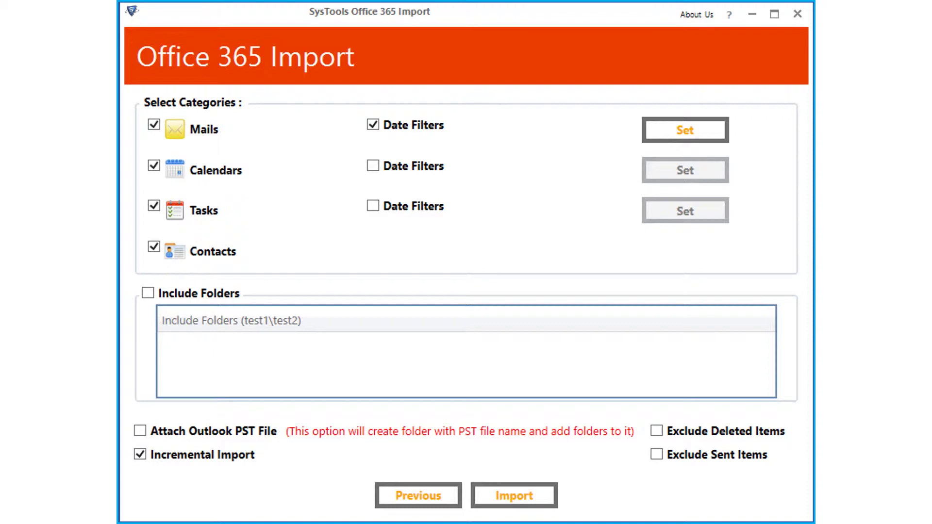
Step: Enable date filtering for calendars and tasks as well
click(373, 167)
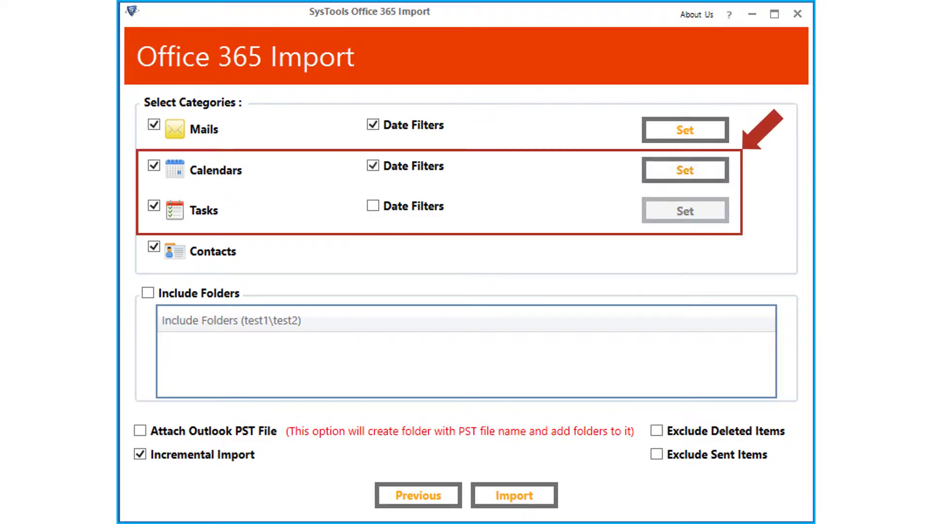
click(373, 207)
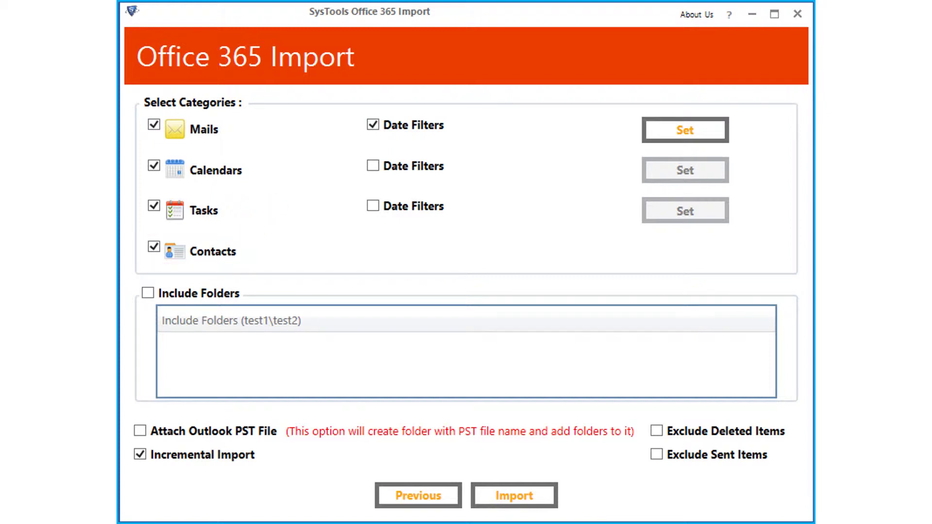
Step: Include only folder path test/name/sample, import under PST-named folders, and skip sent items
click(148, 293)
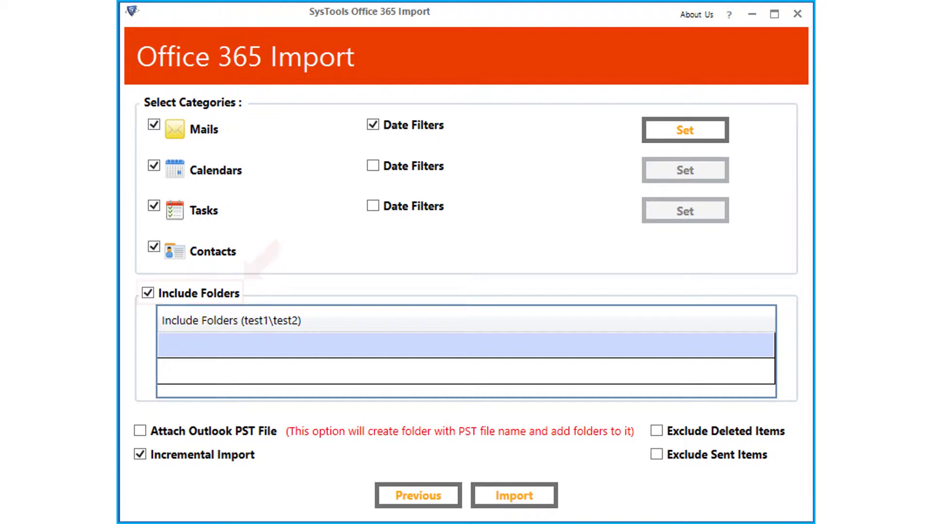
text(test/name/sample)
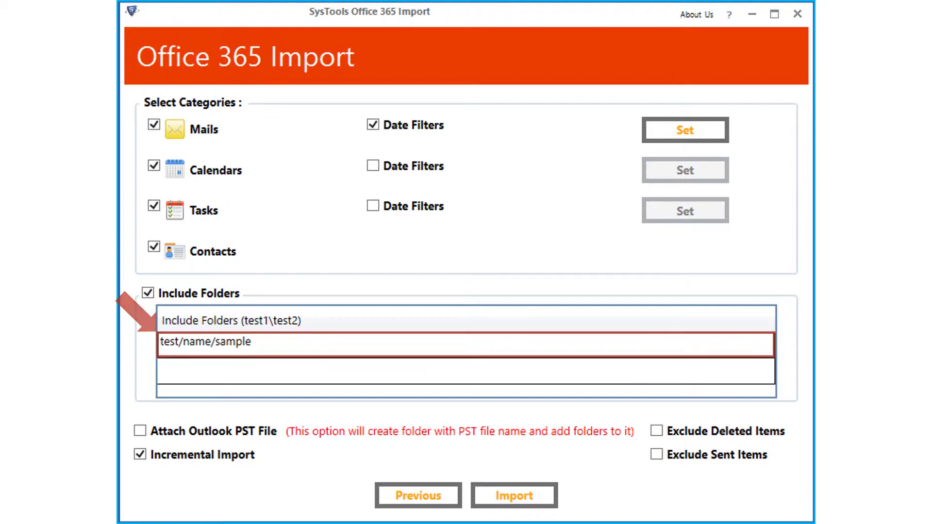
click(140, 432)
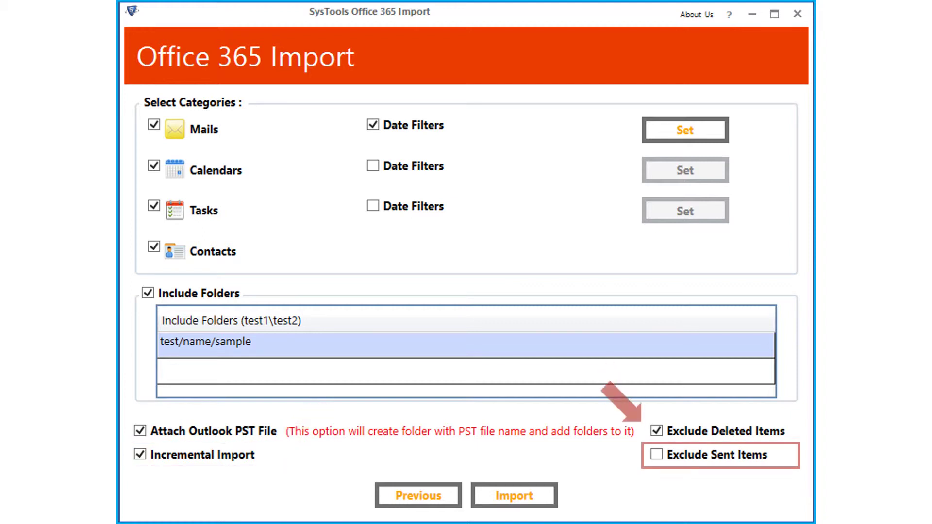
click(657, 454)
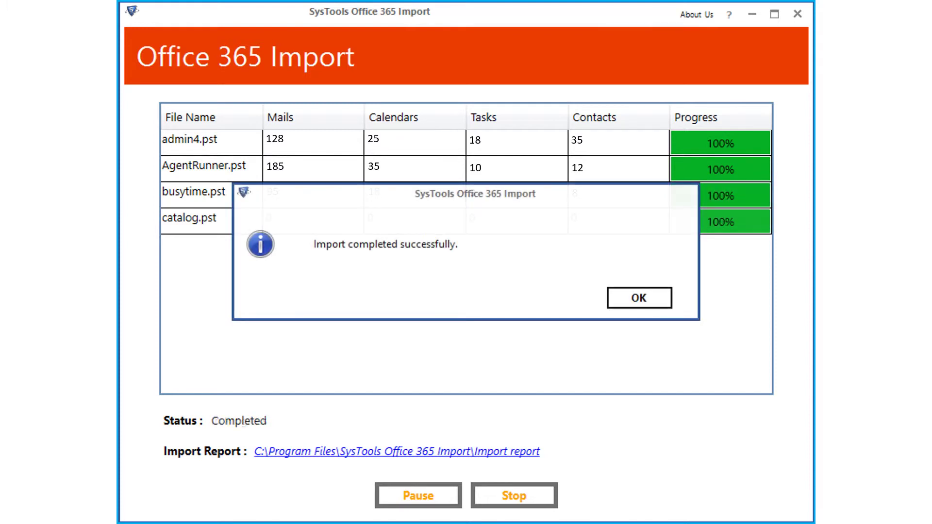
Step: Dismiss the import-completed message after all four PST files reach 100% Completed
key(Return)
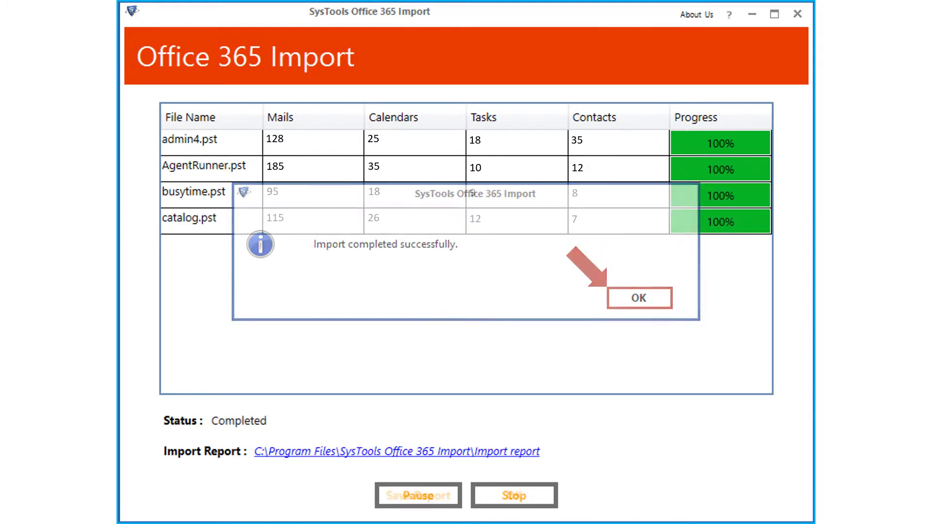